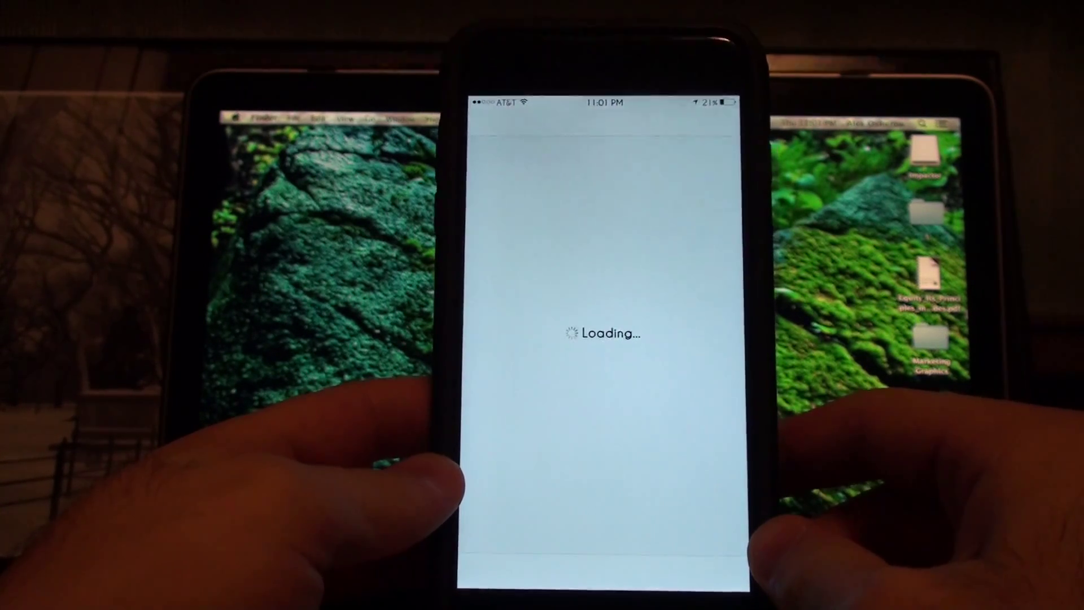
Search Cydia for 'Byta', check BytaFont 3, then open BytaFont Tweak Mode's details.
click(723, 569)
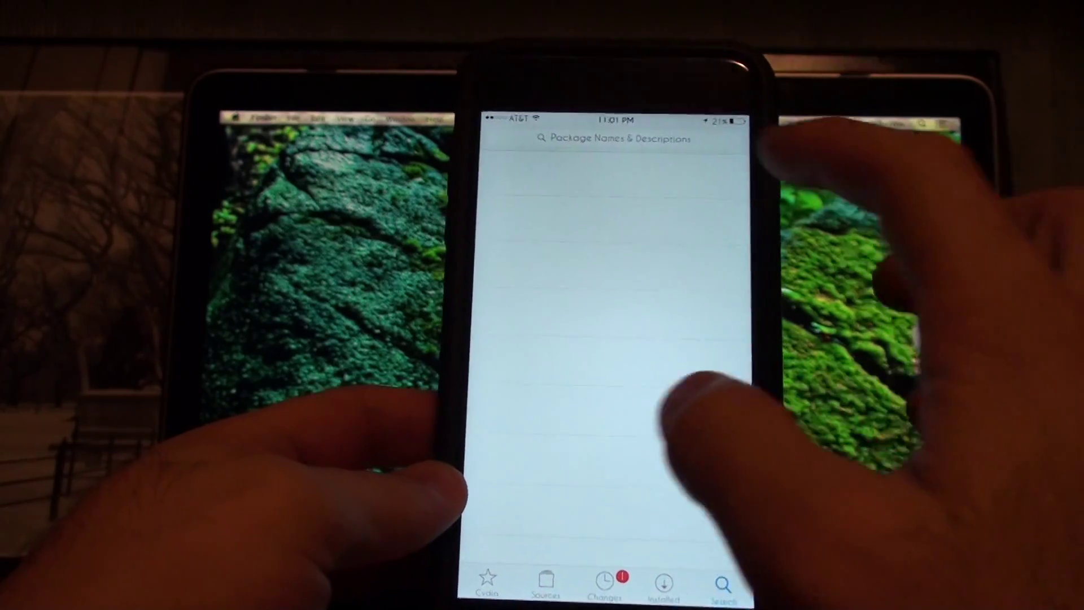
click(608, 138)
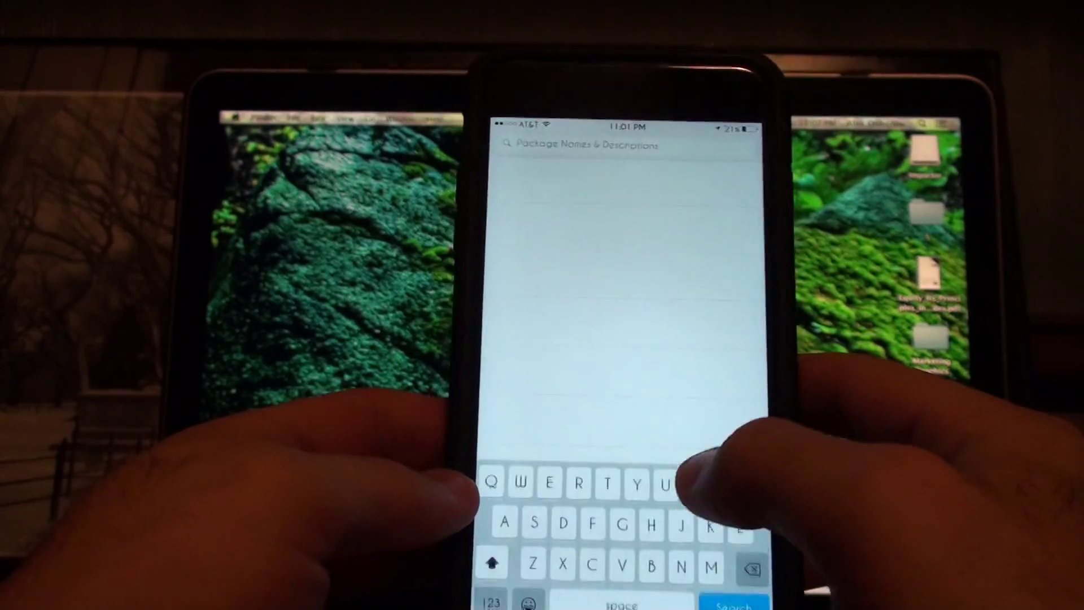
text(Byta)
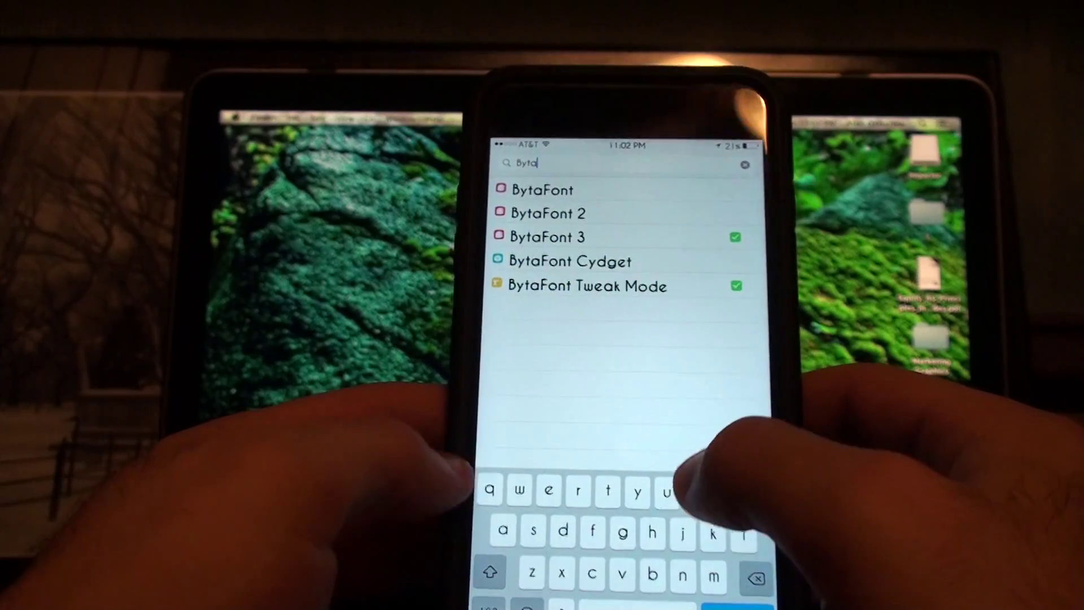
click(678, 240)
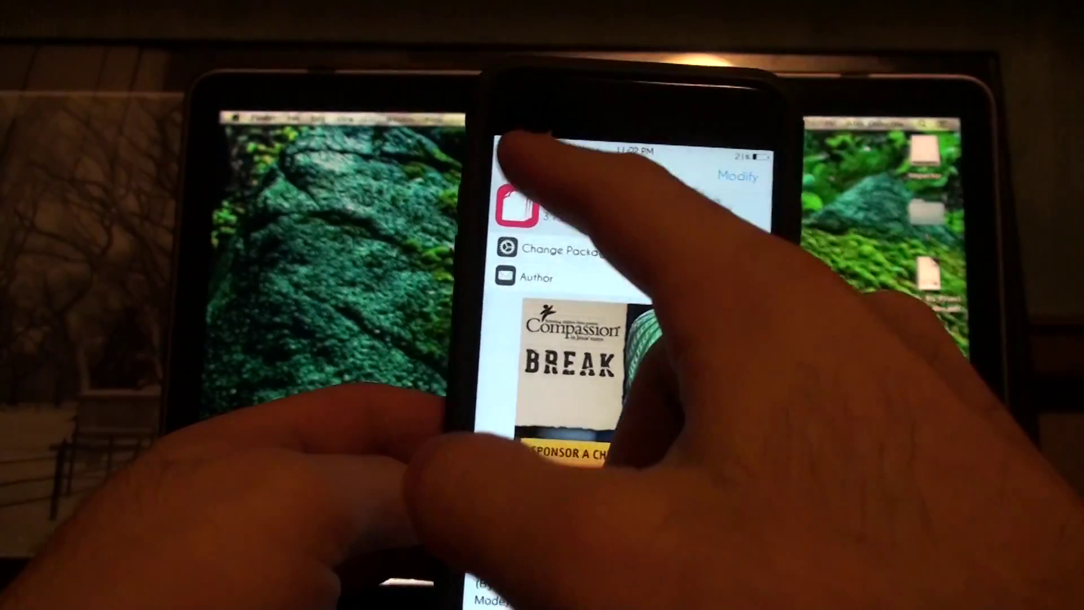
click(489, 173)
text(Byta)
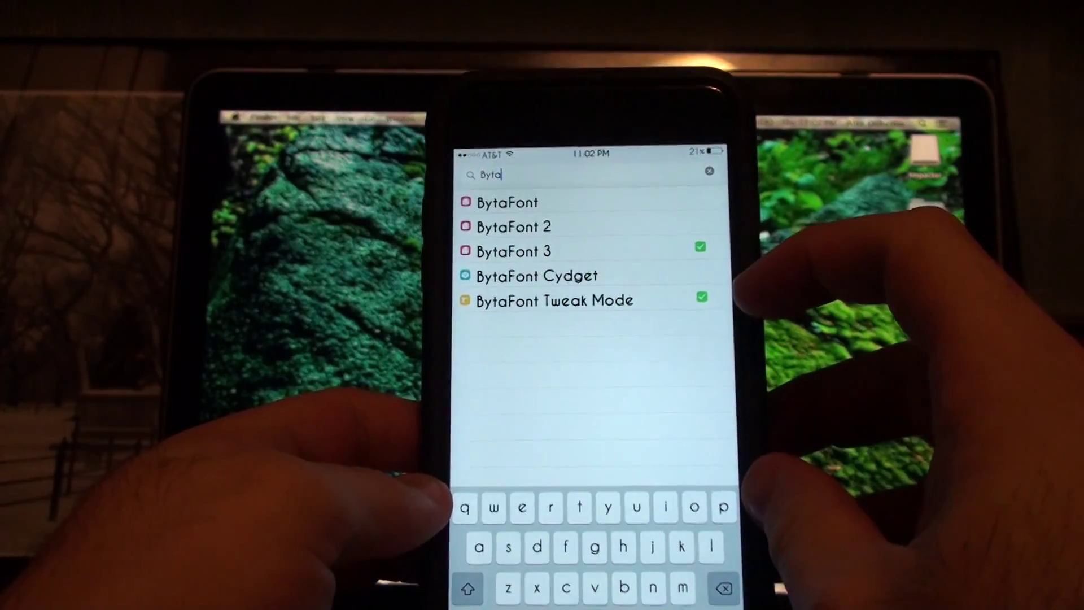
click(593, 306)
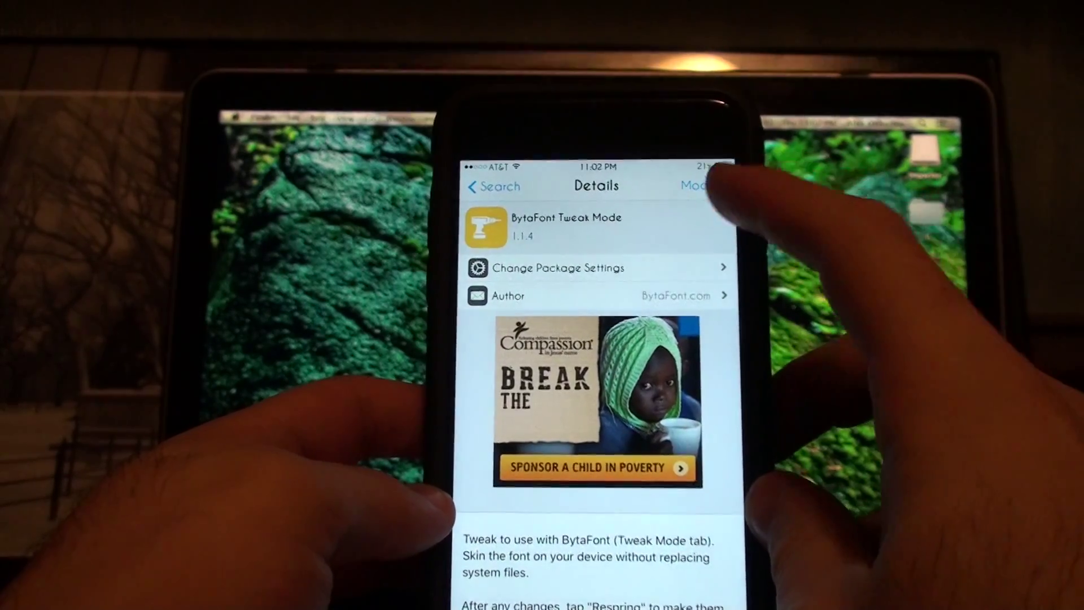
scroll(665, 487, down, 2)
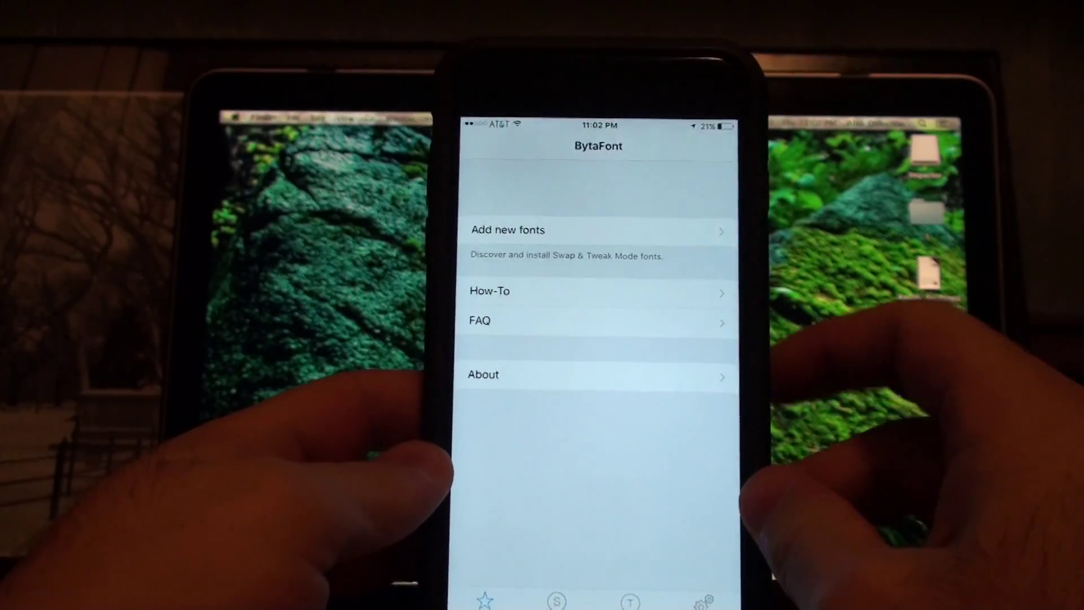
Browse BytaFont's new-font catalogue and open the Playball font's page.
click(593, 295)
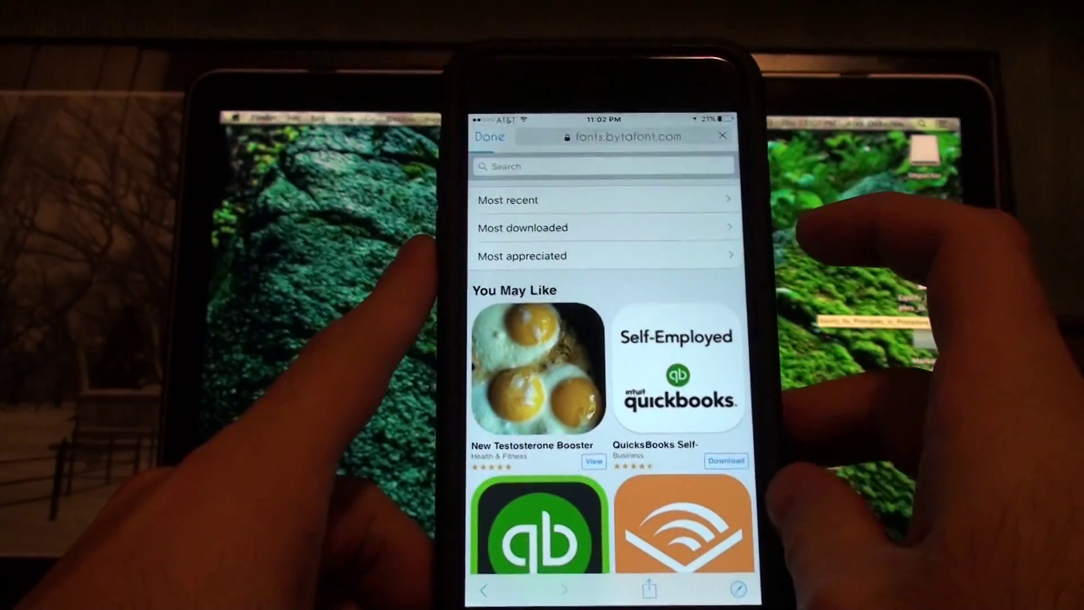
click(728, 246)
scroll(611, 356, down, 5)
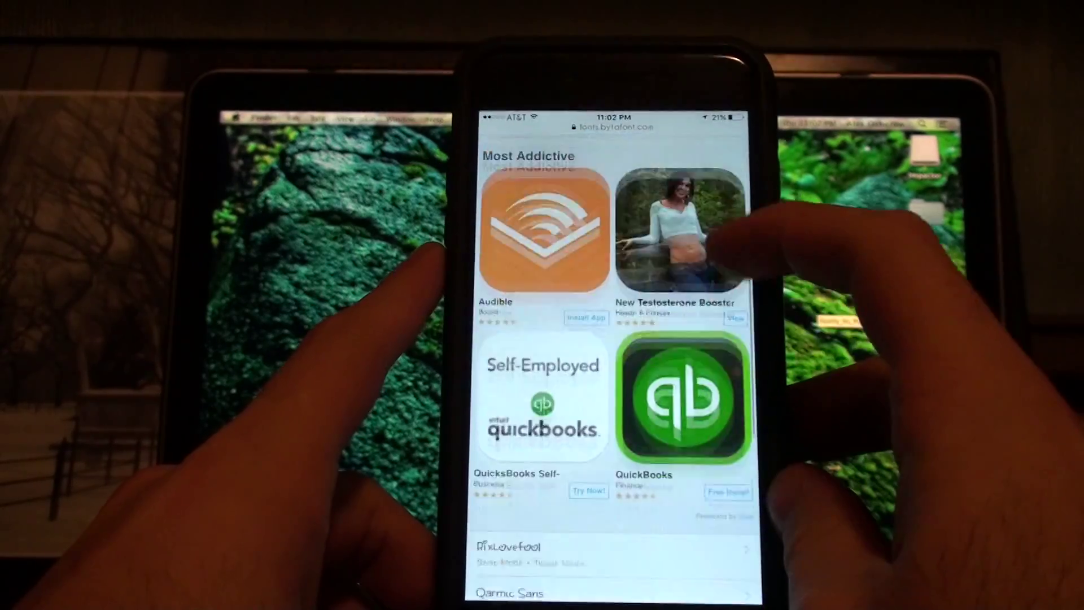
scroll(703, 339, down, 4)
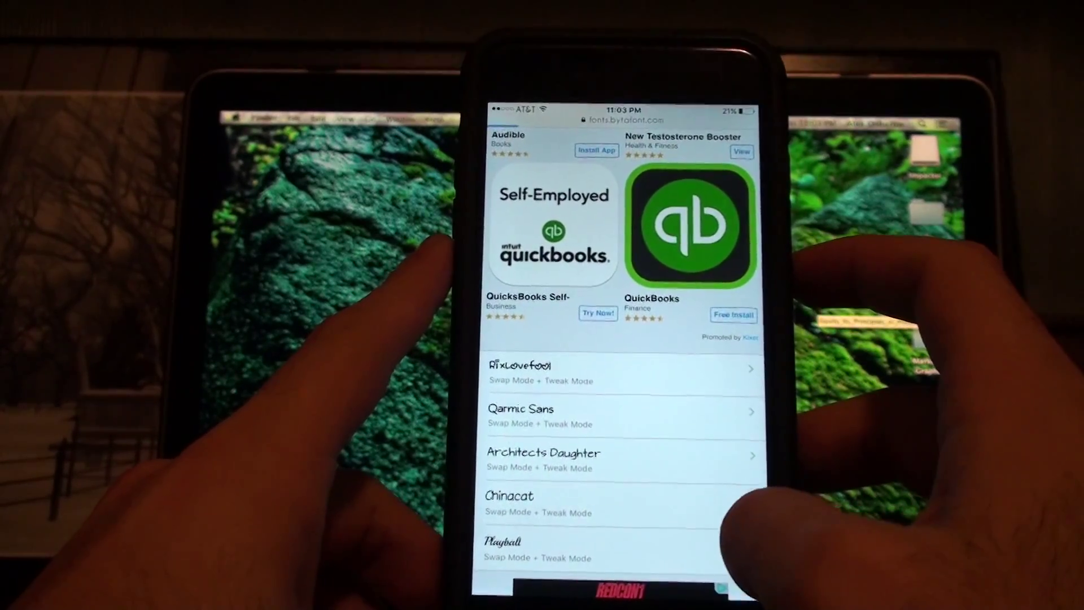
click(543, 549)
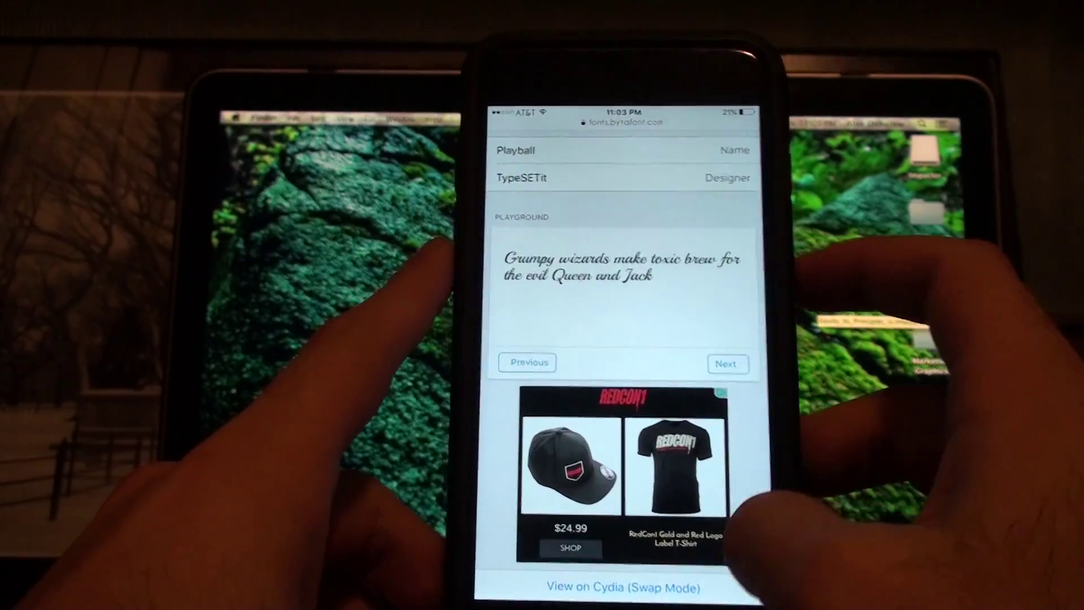
scroll(619, 381, down, 3)
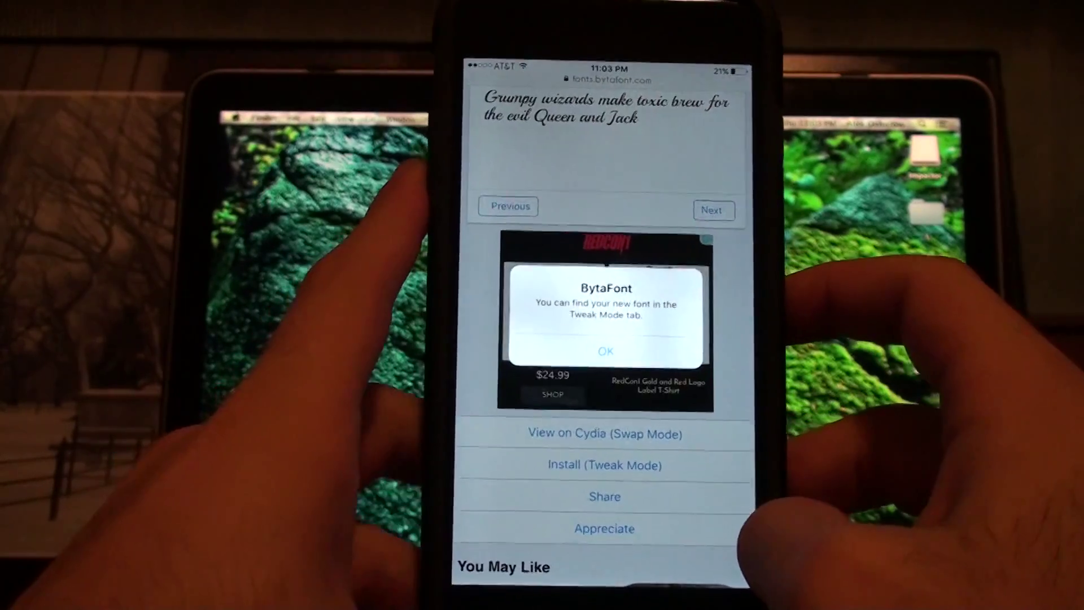
Dismiss the install alert, return home, and relaunch BytaFont 3.
click(605, 351)
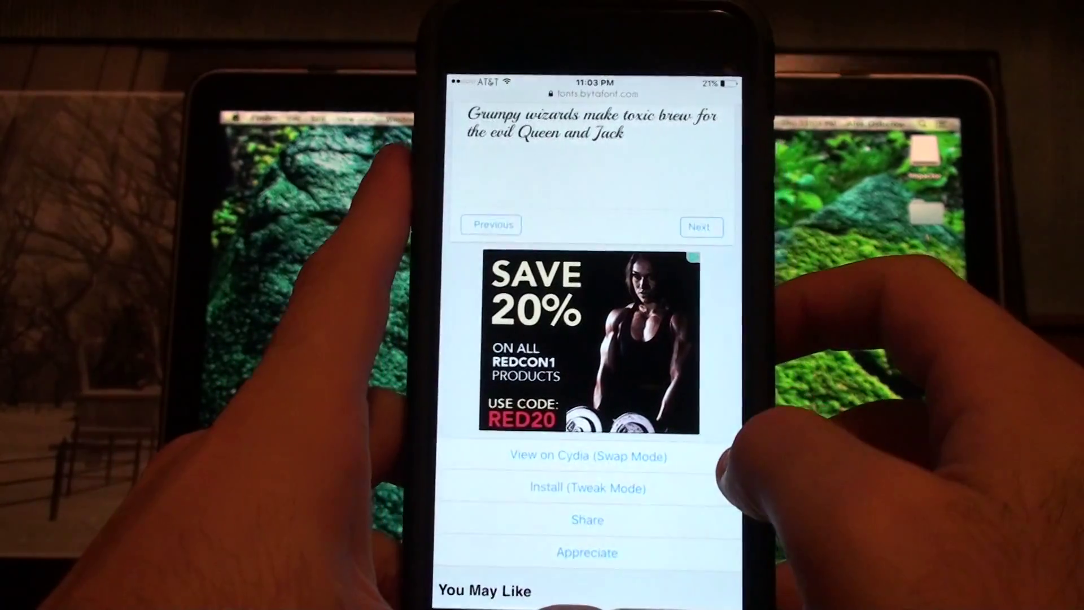
key(super)
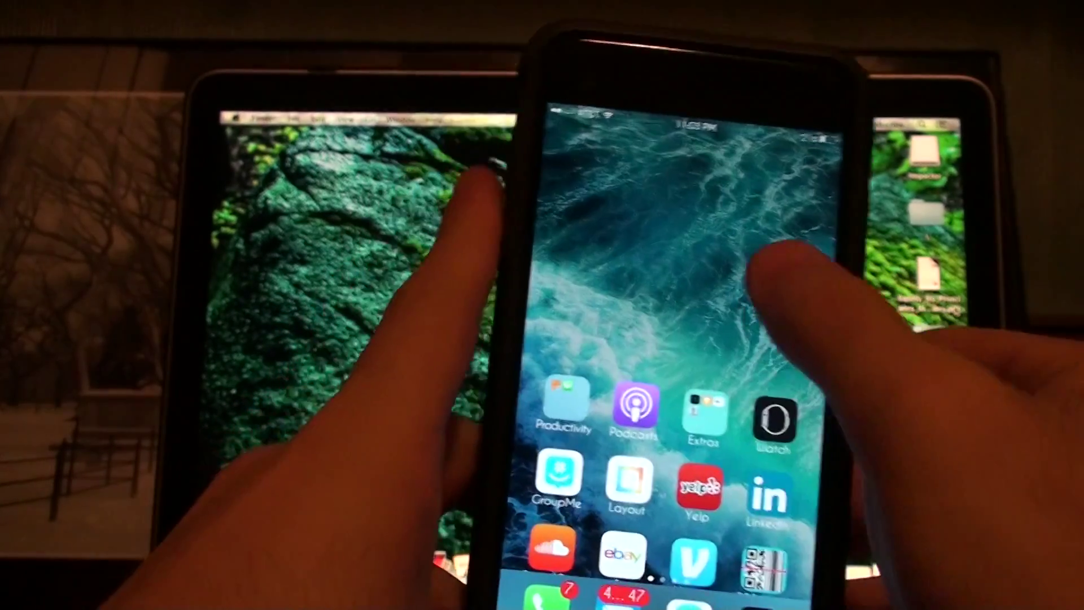
scroll(643, 381, down, 3)
click(592, 501)
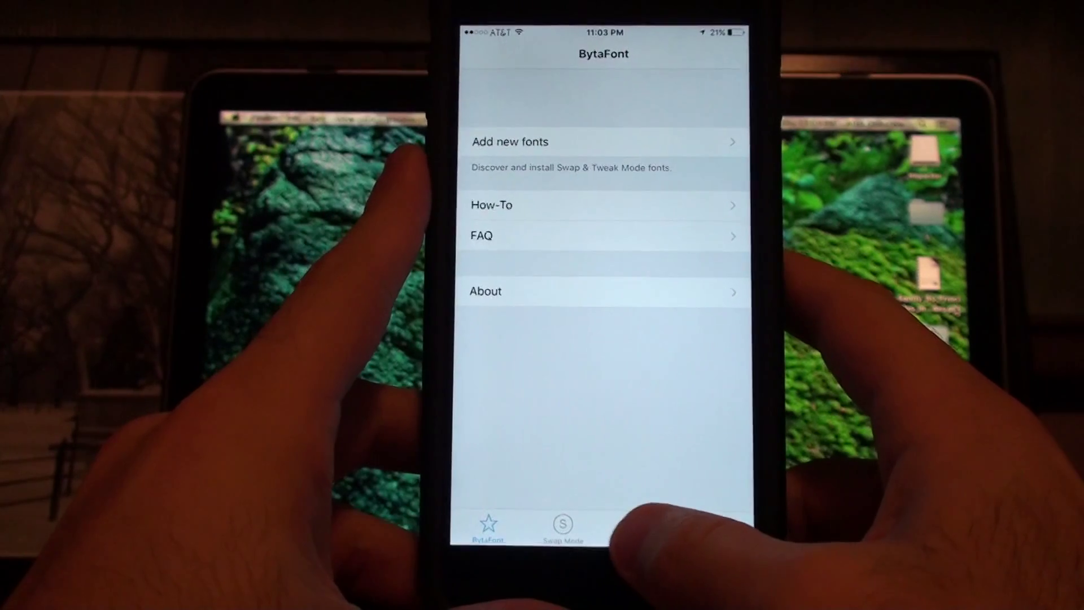
Choose Playball from Custom Fonts as the Tweak Mode base font.
click(637, 527)
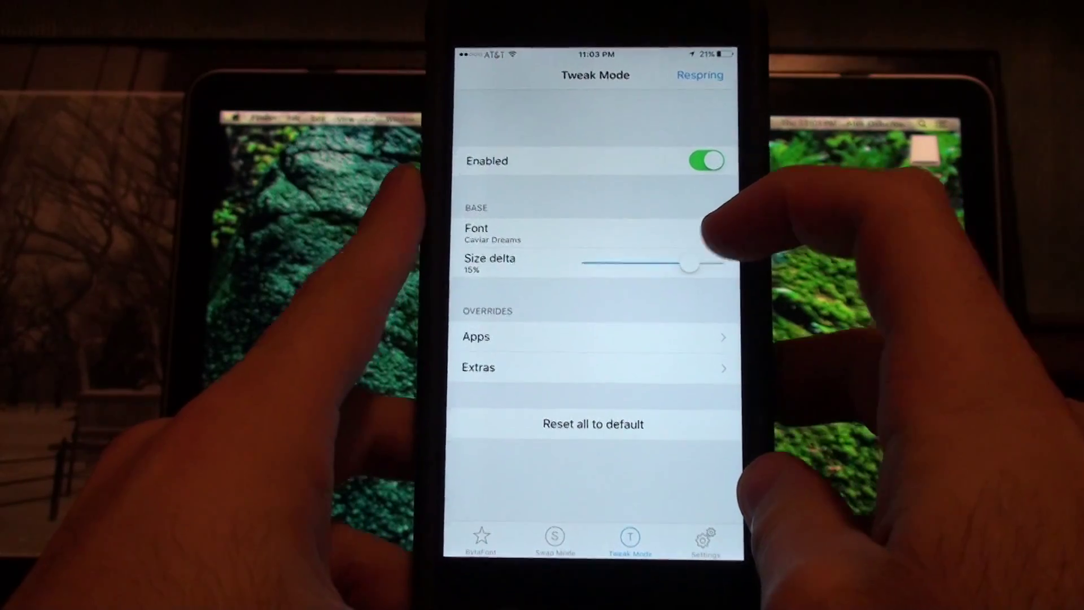
click(712, 238)
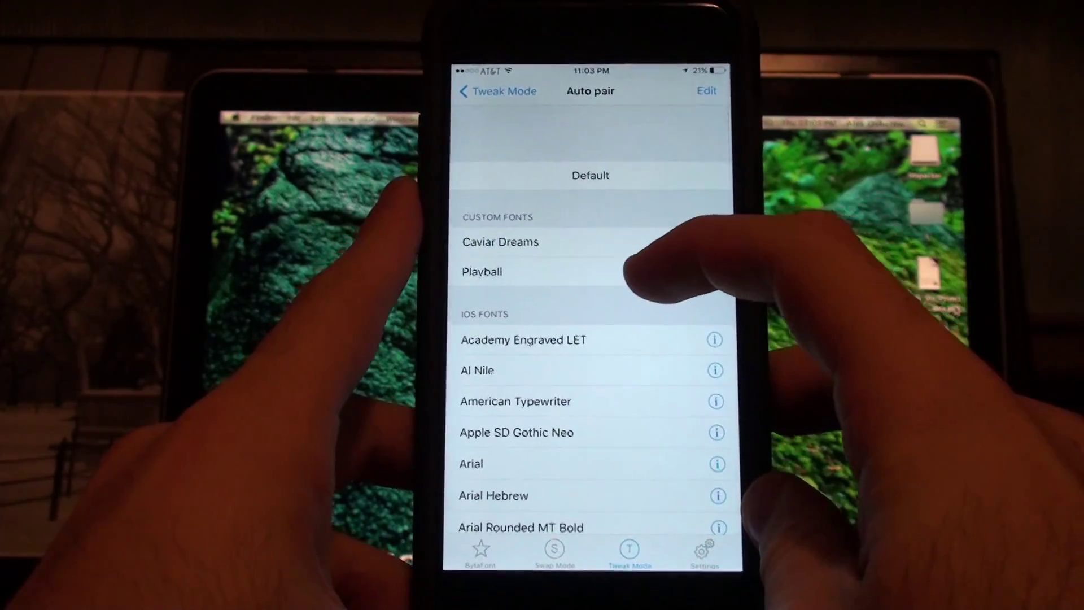
click(637, 269)
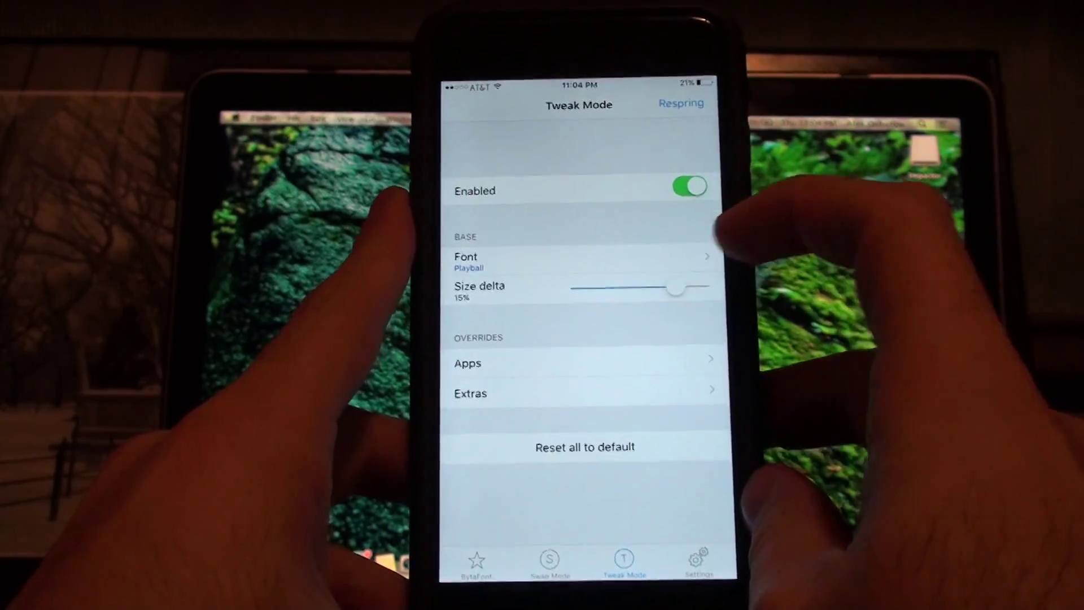
Respring the phone from Tweak Mode to apply the Playball font.
click(745, 118)
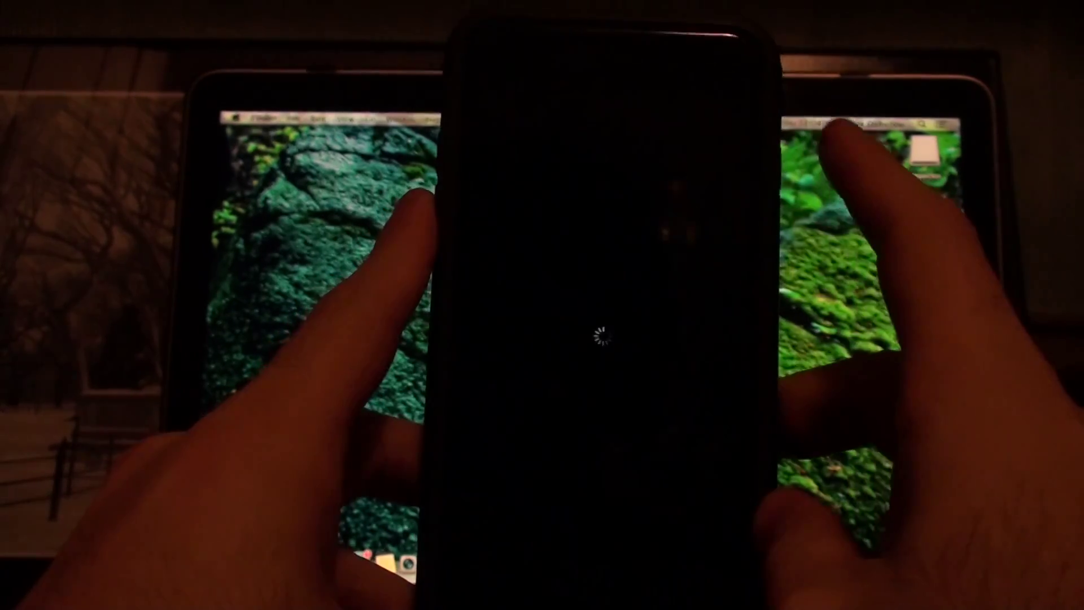